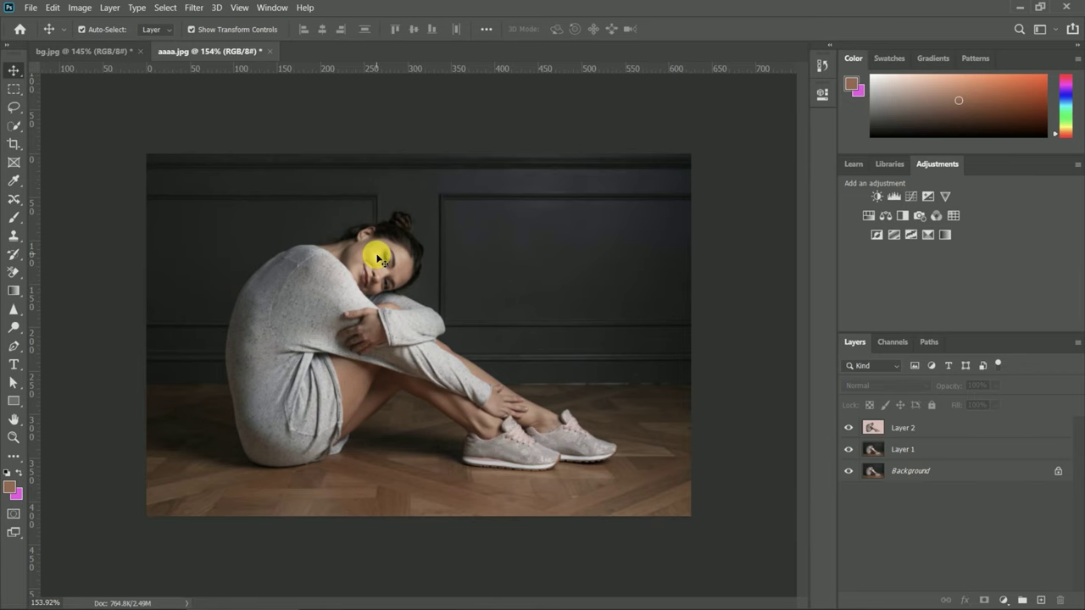
- Glance at bg.jpg, then return to aaaa.jpg and select the cut-out woman's Layer 2
{"action": "left_click", "coordinate": [99, 49]}
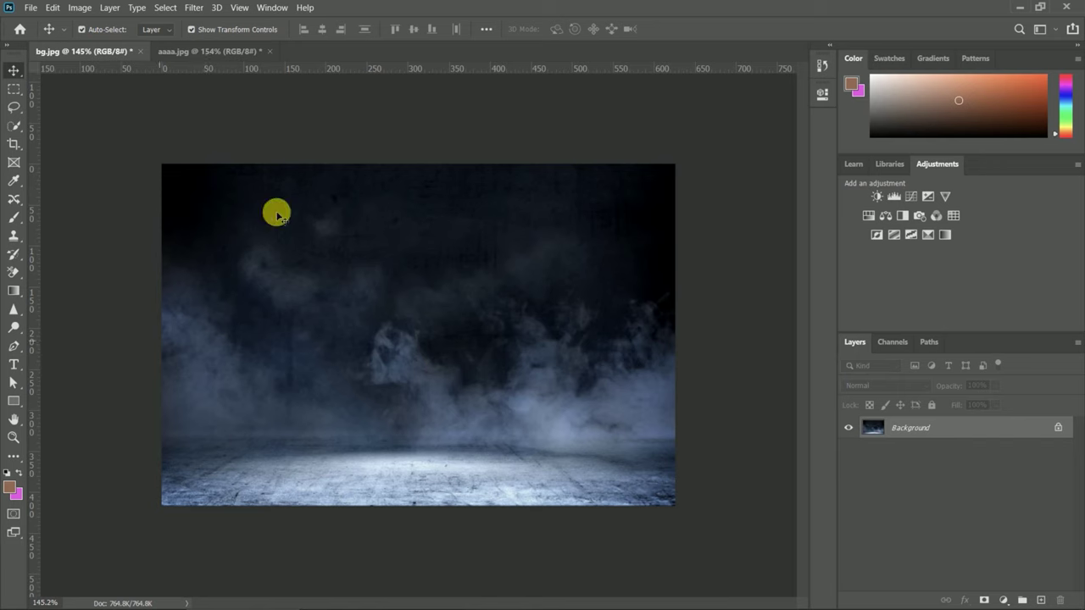
{"action": "left_click", "coordinate": [199, 53]}
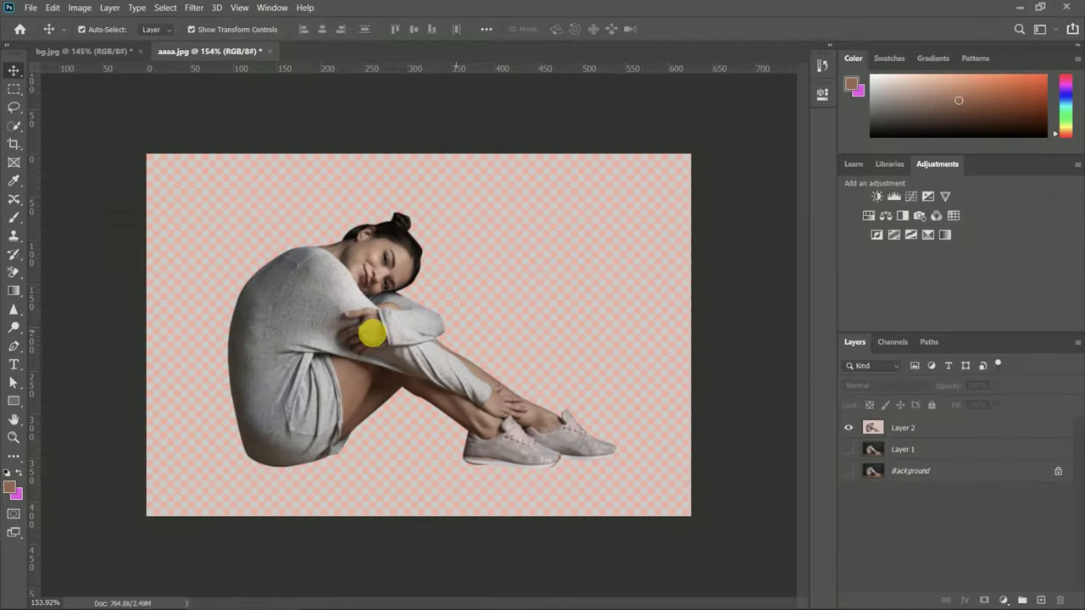
{"action": "left_click", "coordinate": [371, 337]}
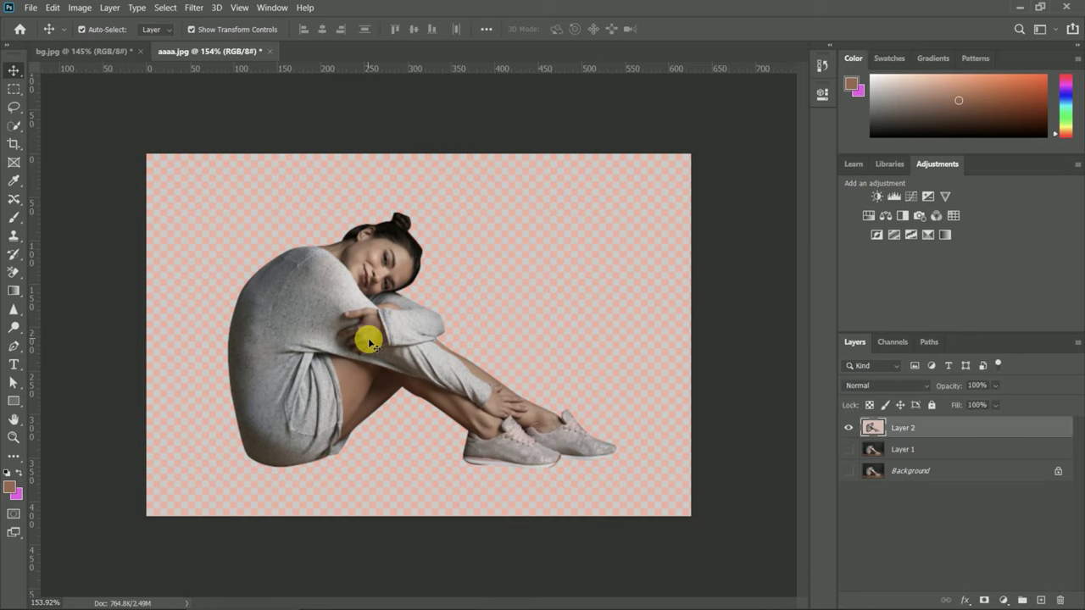
- Drag Layer 2 into bg.jpg and convert the new Layer 1 to a Smart Object
{"action": "left_click_drag", "start_coordinate": [369, 339], "coordinate": [116, 51]}
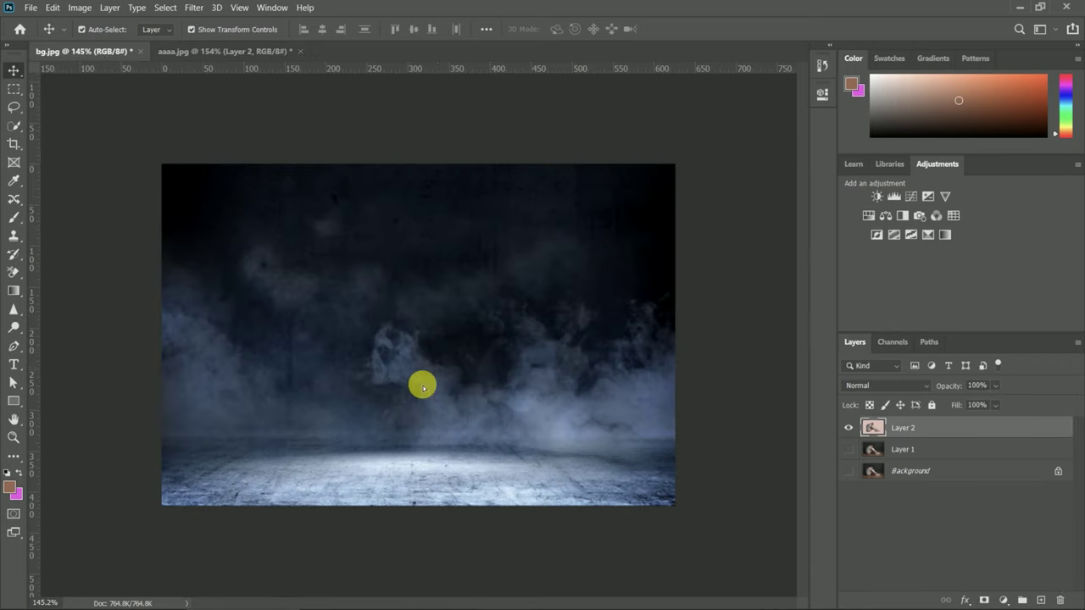
{"action": "left_click_drag", "start_coordinate": [116, 51], "coordinate": [421, 384]}
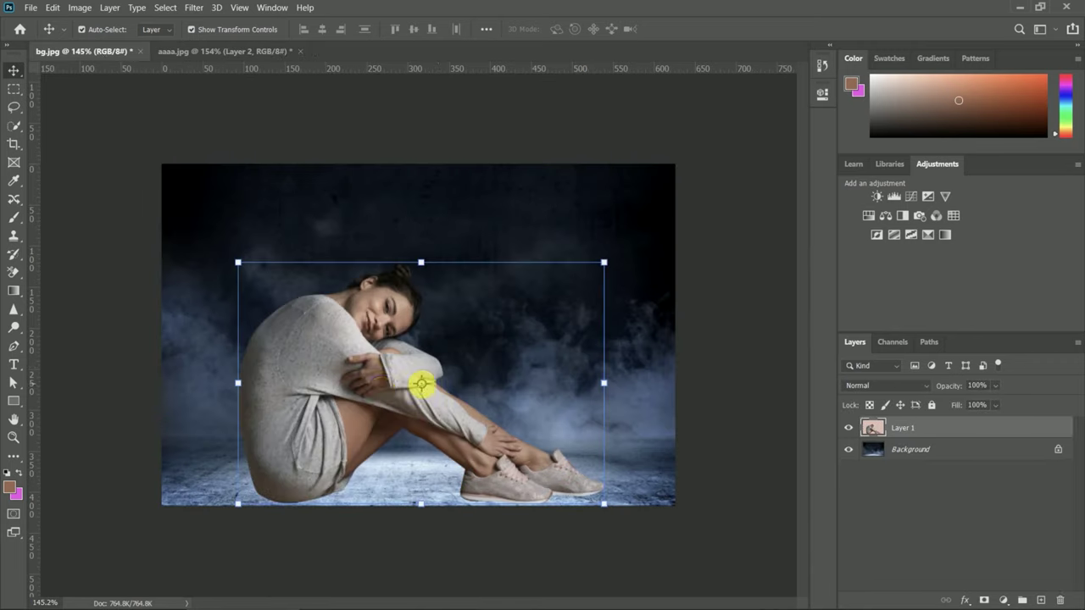
{"action": "right_click", "coordinate": [390, 363]}
{"action": "right_click", "coordinate": [921, 427]}
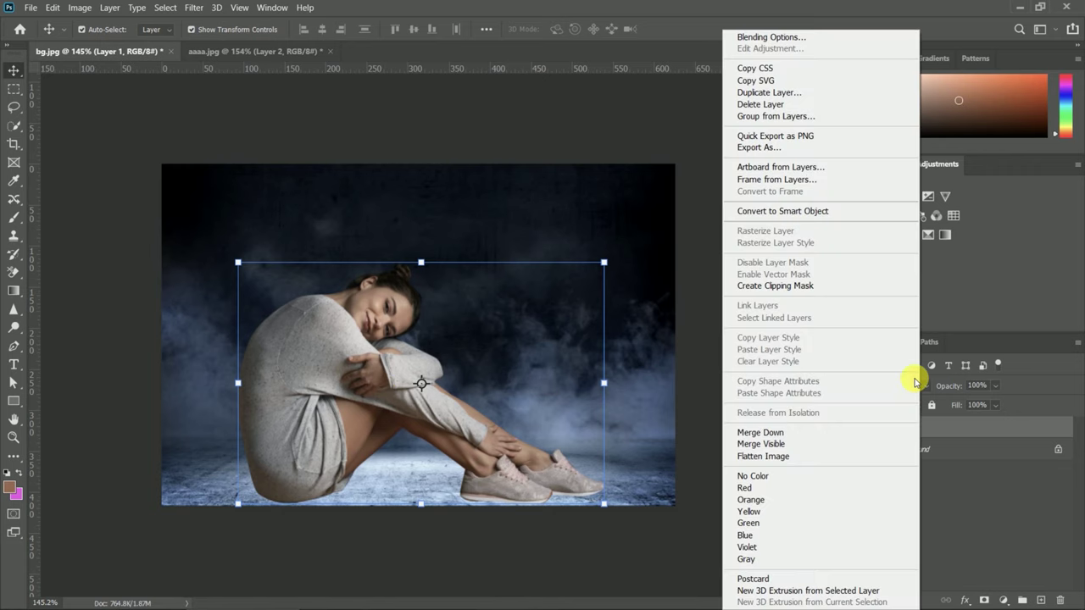
{"action": "left_click", "coordinate": [786, 214]}
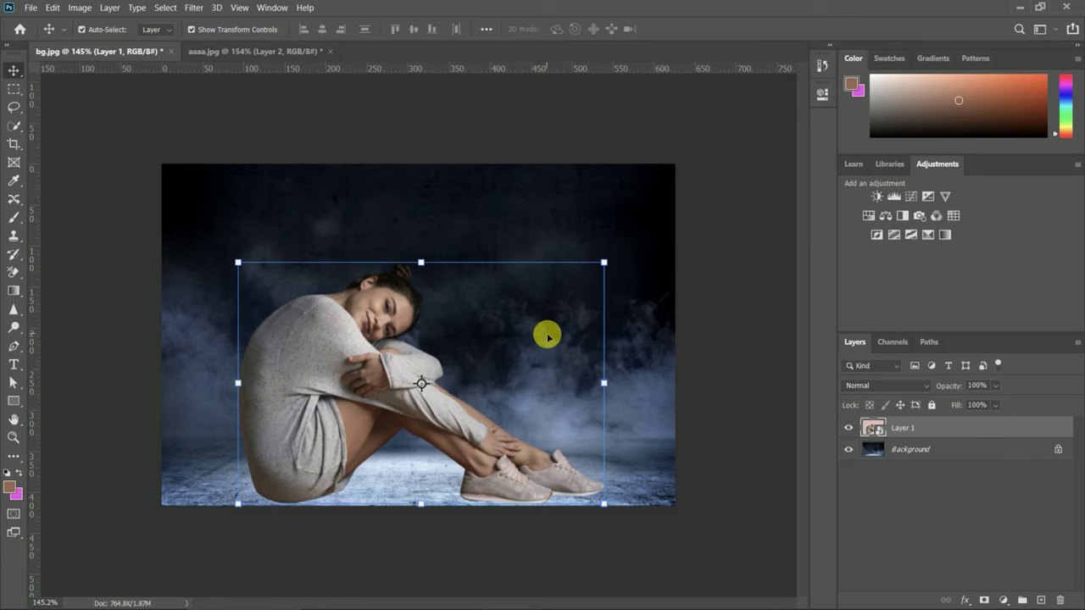
- Scale the woman to about 49.73% and place her on the smoky floor near centre
{"action": "mouse_move", "coordinate": [603, 262]}
{"action": "left_mouse_down"}
{"action": "mouse_move", "coordinate": [481, 395]}
{"action": "mouse_move", "coordinate": [356, 424]}
{"action": "mouse_move", "coordinate": [382, 419]}
{"action": "left_mouse_up"}
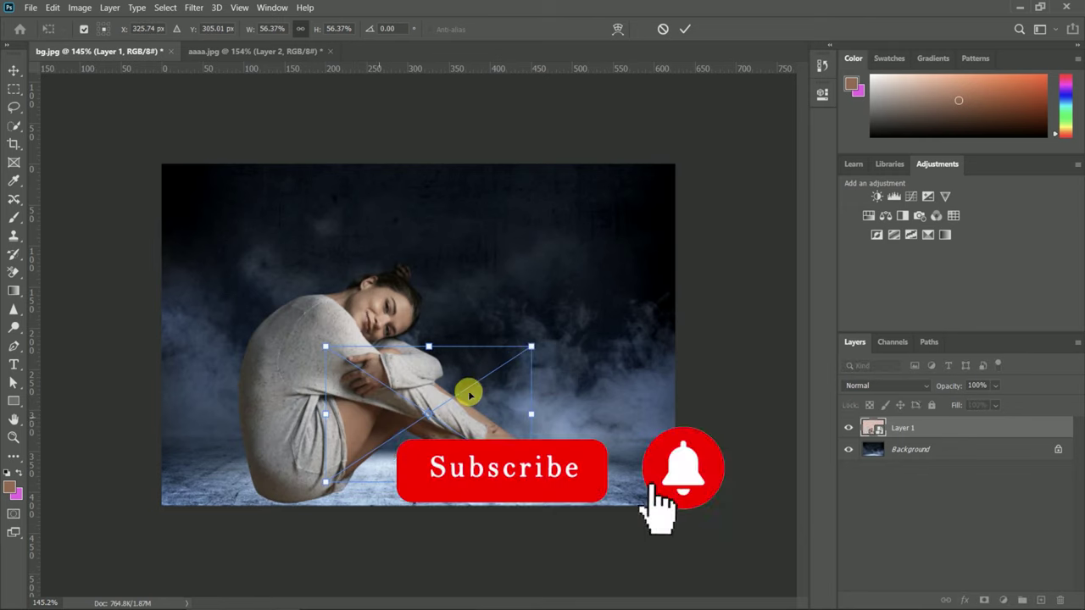
{"action": "left_click_drag", "start_coordinate": [531, 348], "coordinate": [516, 376]}
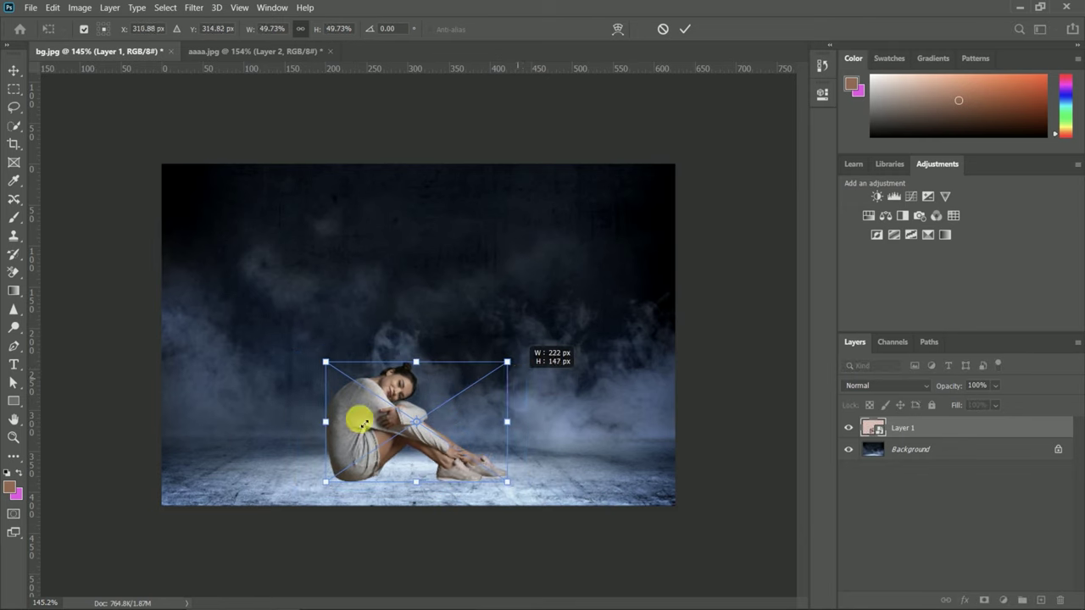
{"action": "left_click_drag", "start_coordinate": [356, 416], "coordinate": [370, 422]}
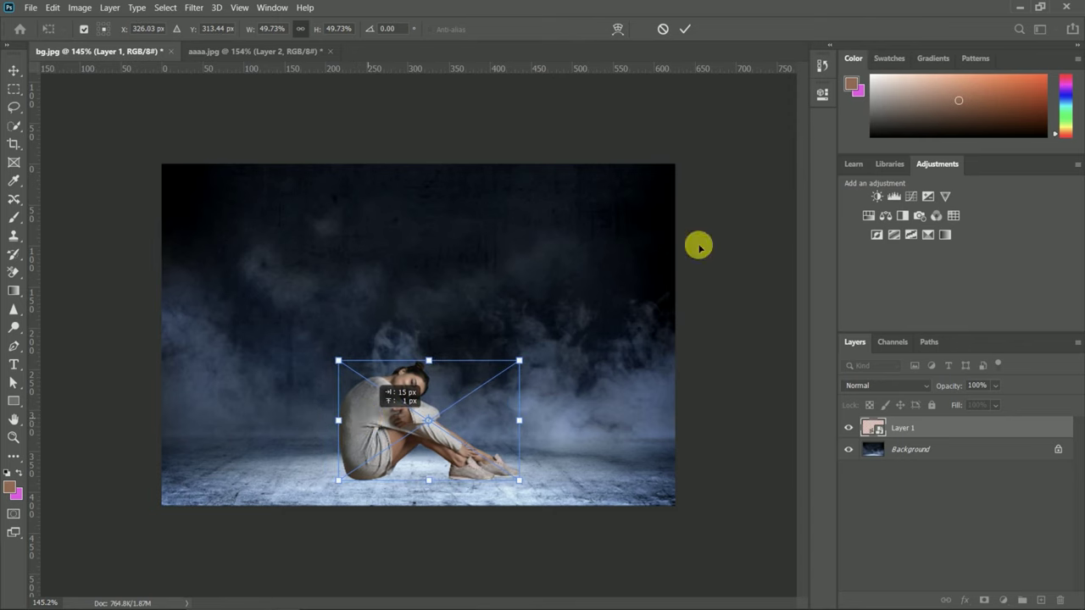
{"action": "left_click", "coordinate": [682, 30]}
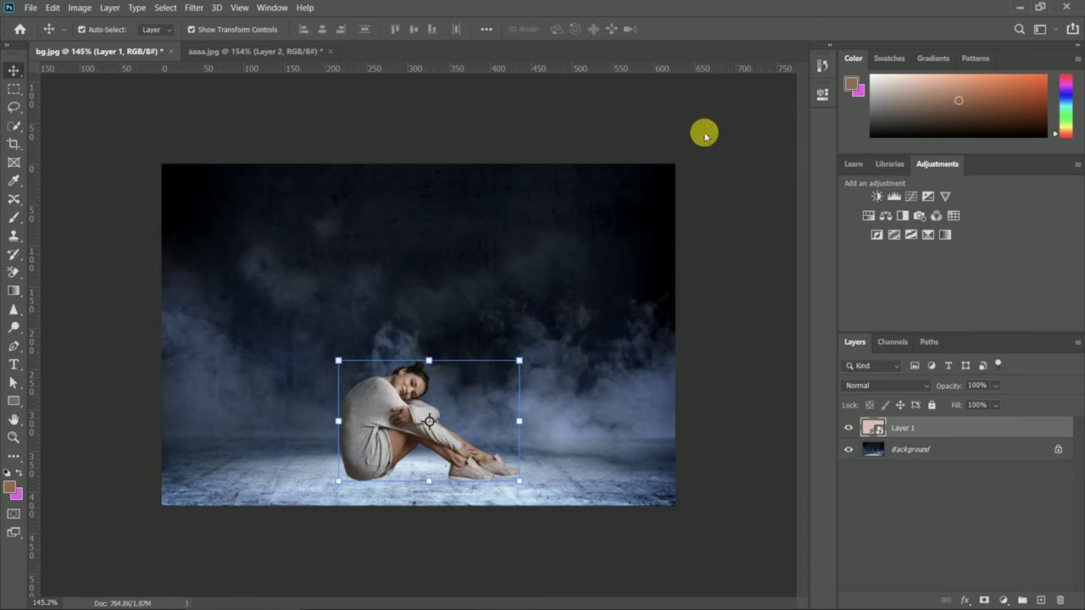
{"action": "left_click", "coordinate": [879, 429]}
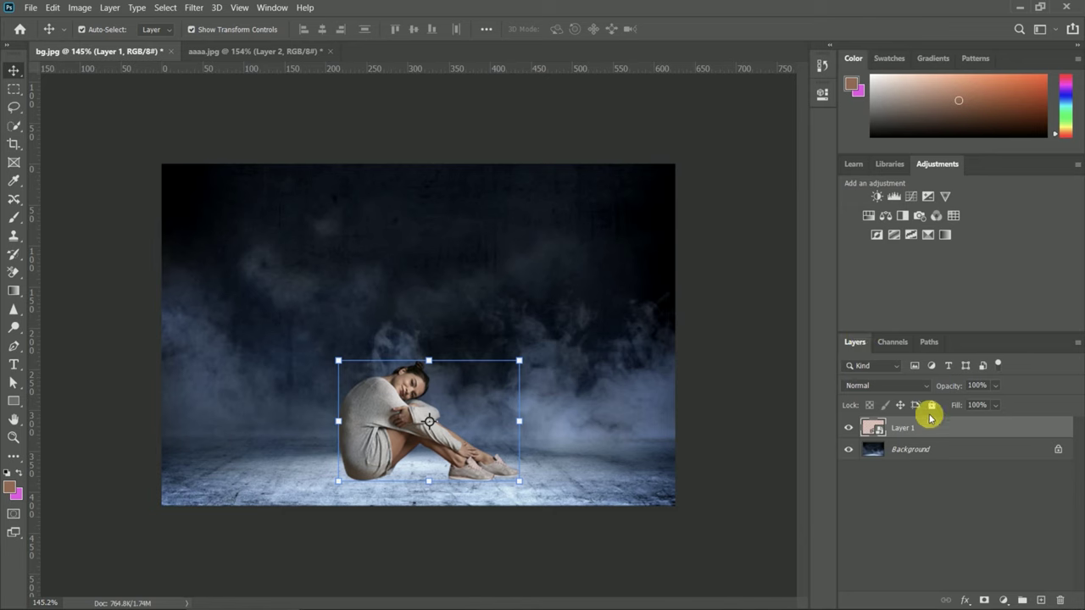
{"action": "right_click", "coordinate": [912, 462]}
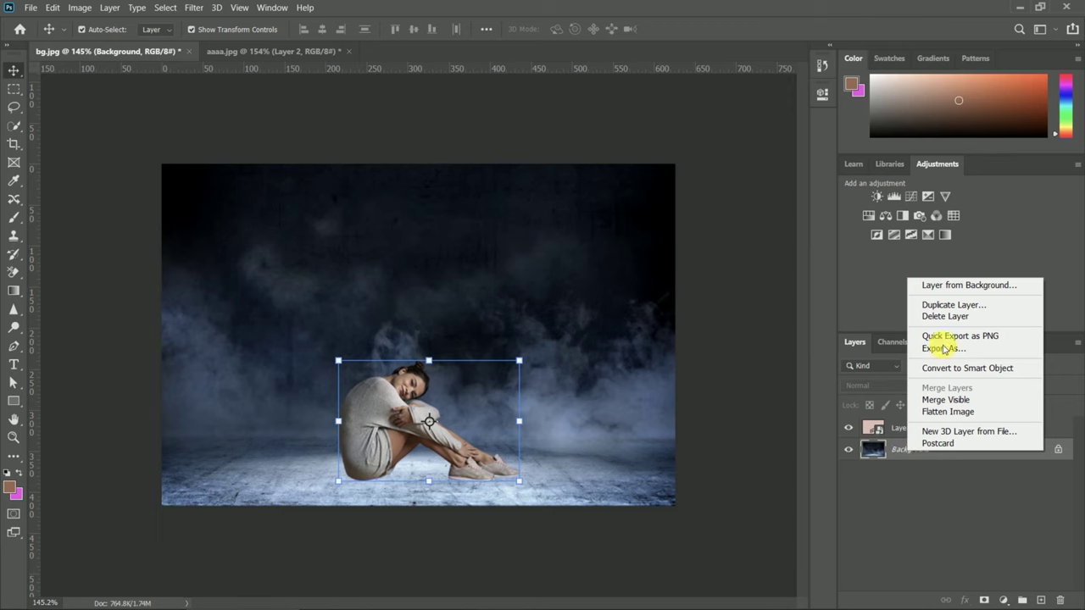
{"action": "left_click", "coordinate": [879, 428]}
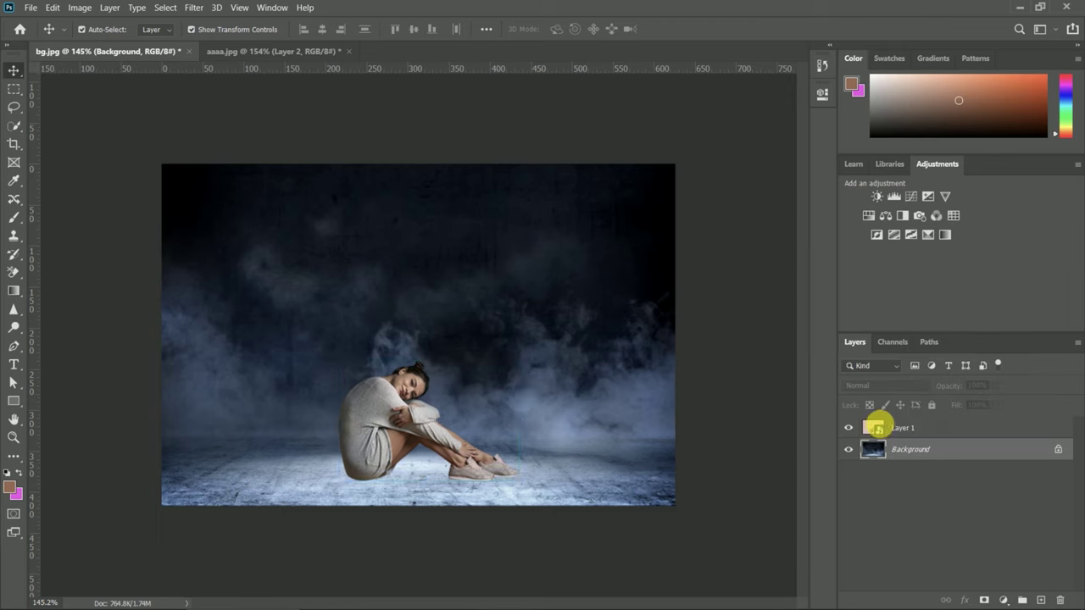
{"action": "left_click", "coordinate": [881, 428]}
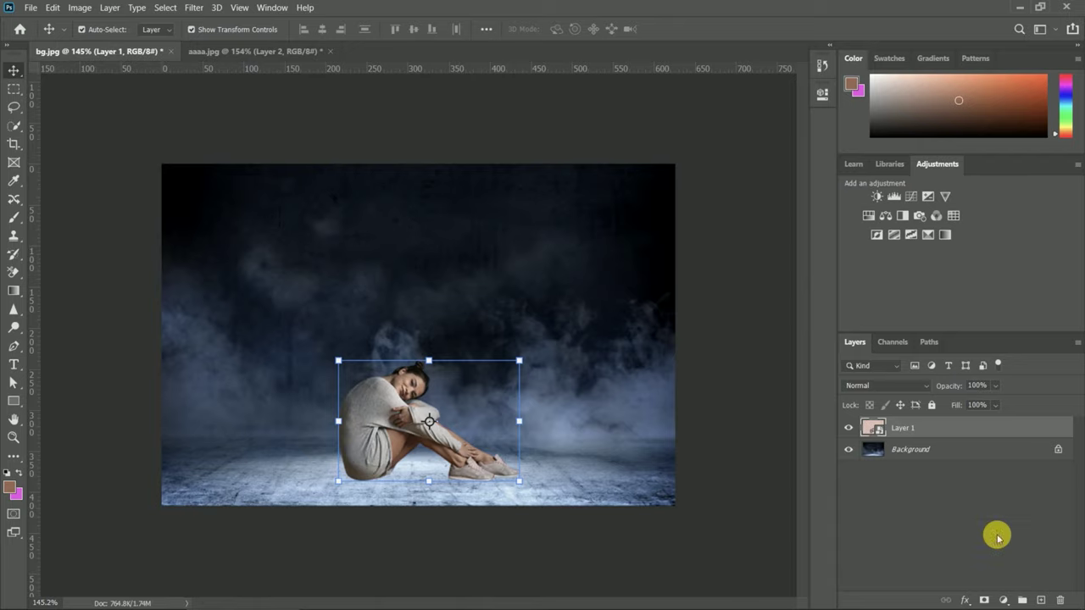
- Add a Solid Color fill layer above Background in neutral grey #949292
{"action": "left_click", "coordinate": [877, 451]}
{"action": "left_click", "coordinate": [1003, 600]}
{"action": "left_click", "coordinate": [1016, 360]}
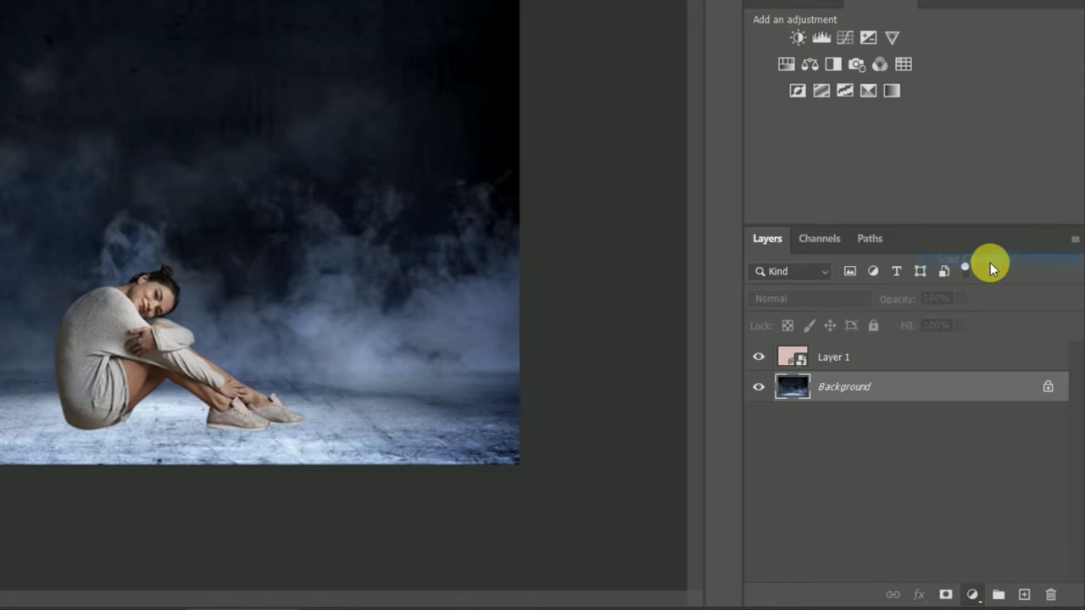
{"action": "left_click_drag", "start_coordinate": [717, 126], "coordinate": [695, 139]}
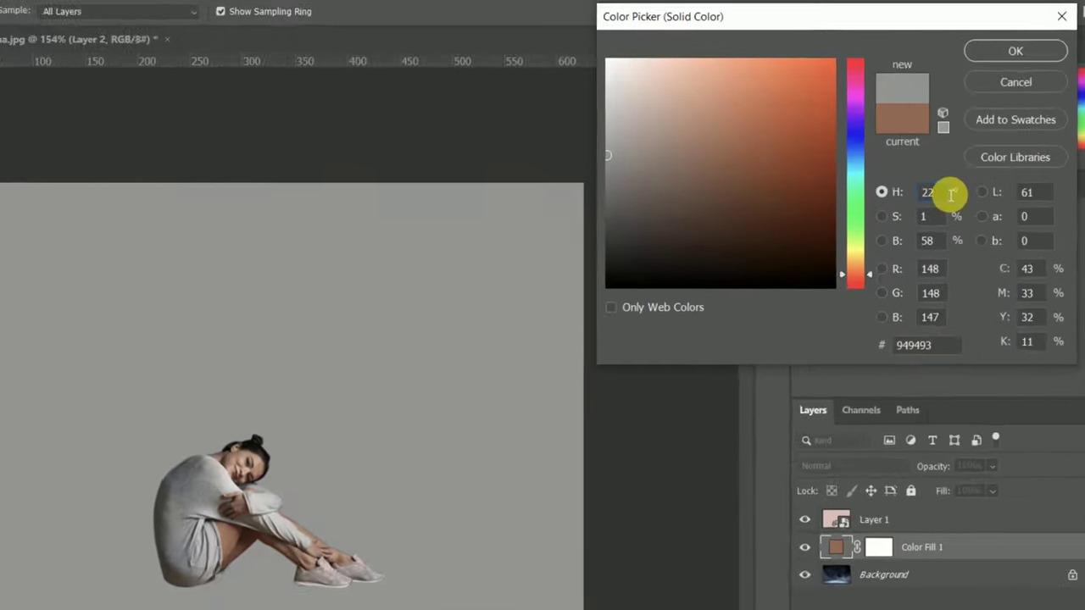
{"action": "double_click", "coordinate": [950, 195]}
{"action": "key", "text": "BackSpace"}
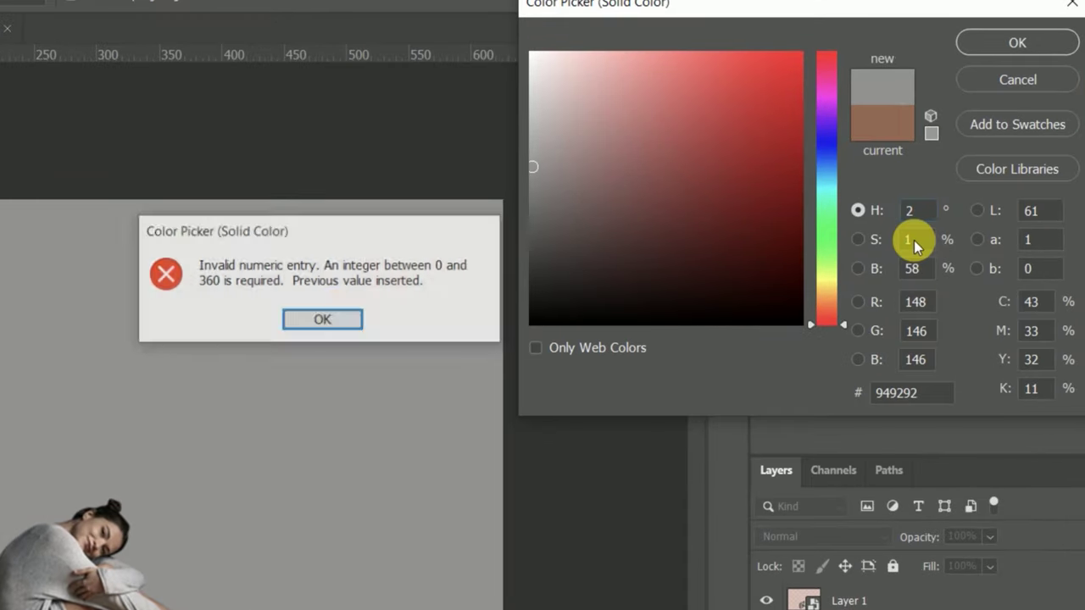
{"action": "key", "text": "Return"}
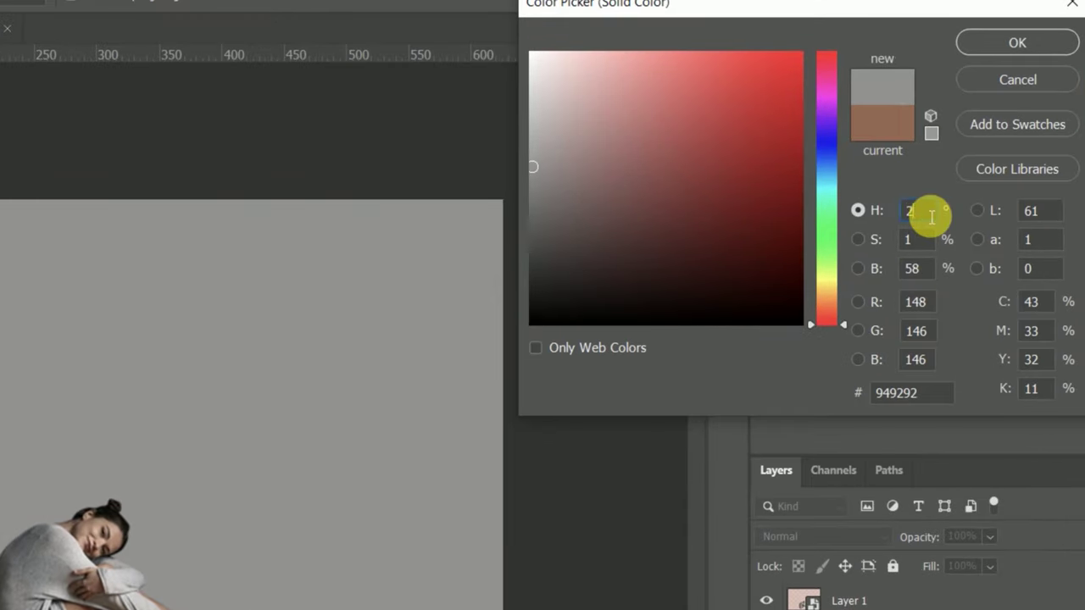
{"action": "type", "text": "0"}
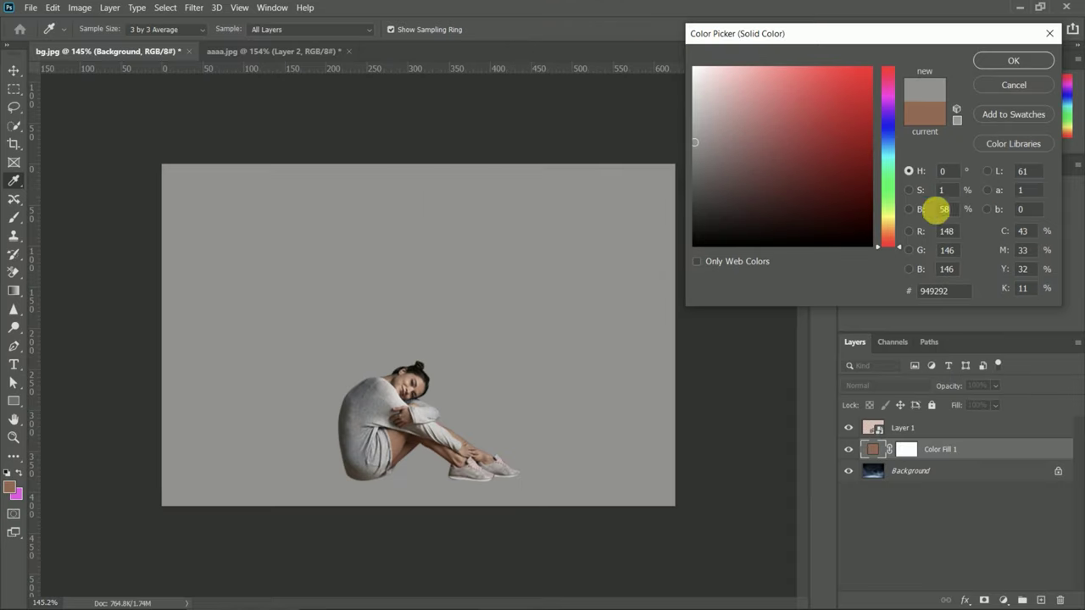
{"action": "left_click", "coordinate": [924, 266]}
{"action": "left_click", "coordinate": [547, 244]}
{"action": "left_click", "coordinate": [1013, 60]}
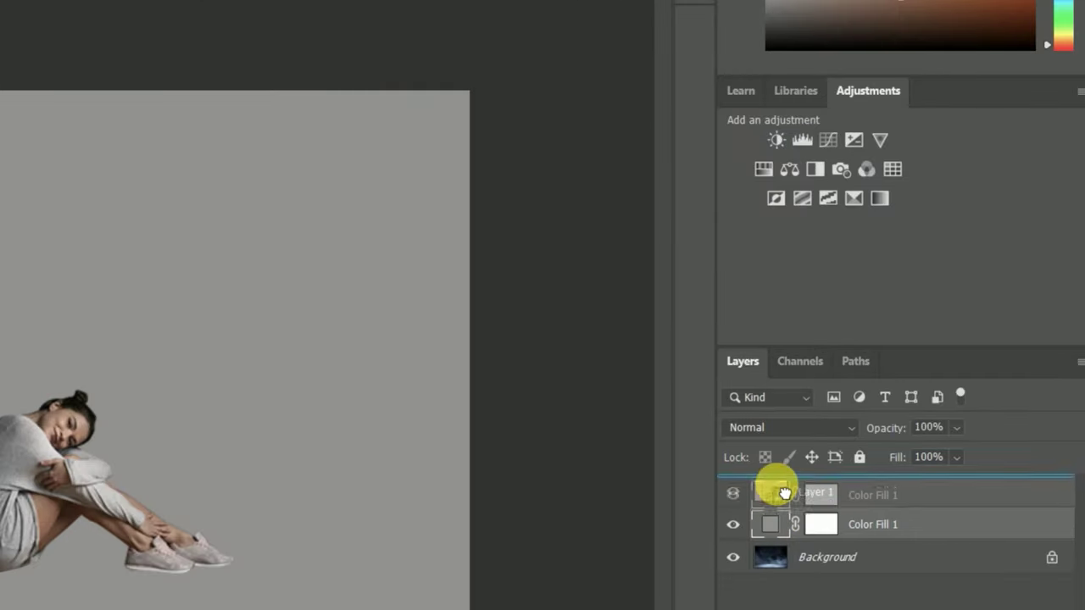
- Move Color Fill 1 above Layer 1 and set its blend mode to Multiply
{"action": "left_click_drag", "start_coordinate": [772, 543], "coordinate": [784, 490]}
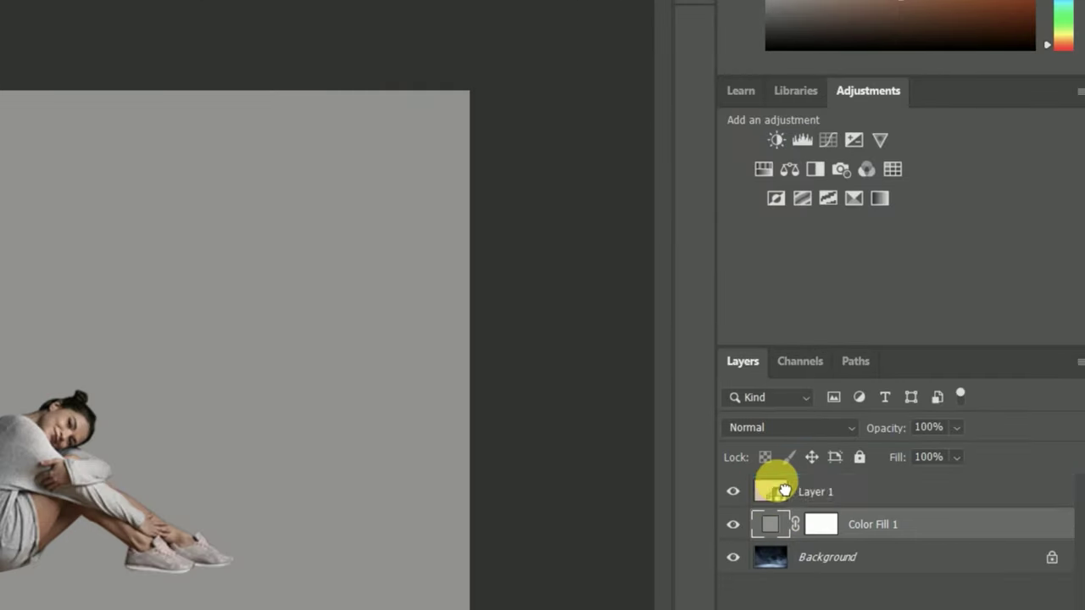
{"action": "left_click", "coordinate": [847, 427]}
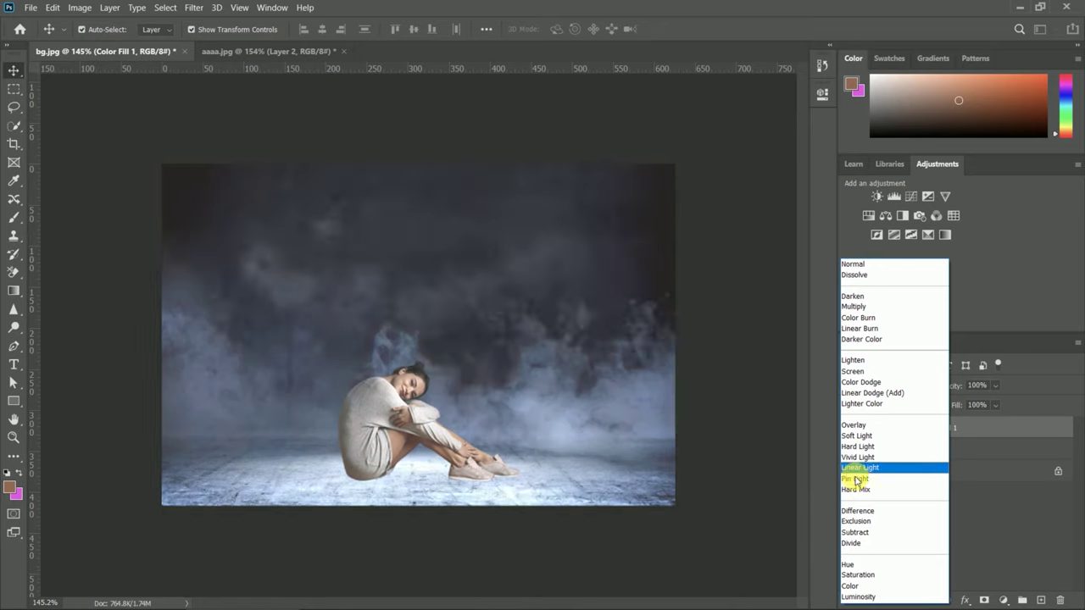
{"action": "left_click", "coordinate": [860, 309]}
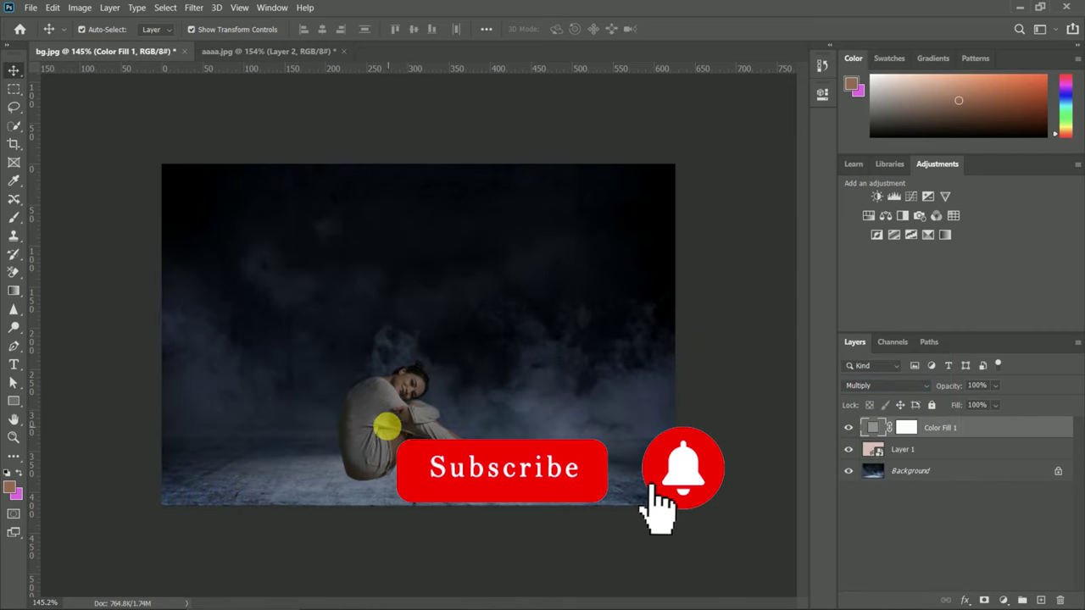
{"action": "left_click", "coordinate": [866, 450]}
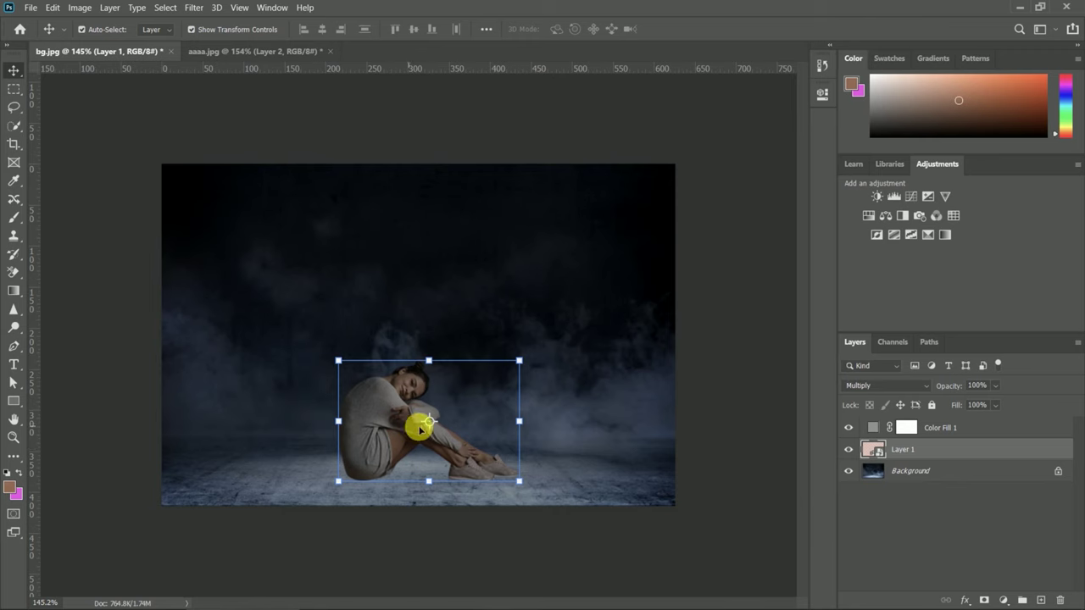
{"action": "left_click_drag", "start_coordinate": [409, 427], "coordinate": [392, 425]}
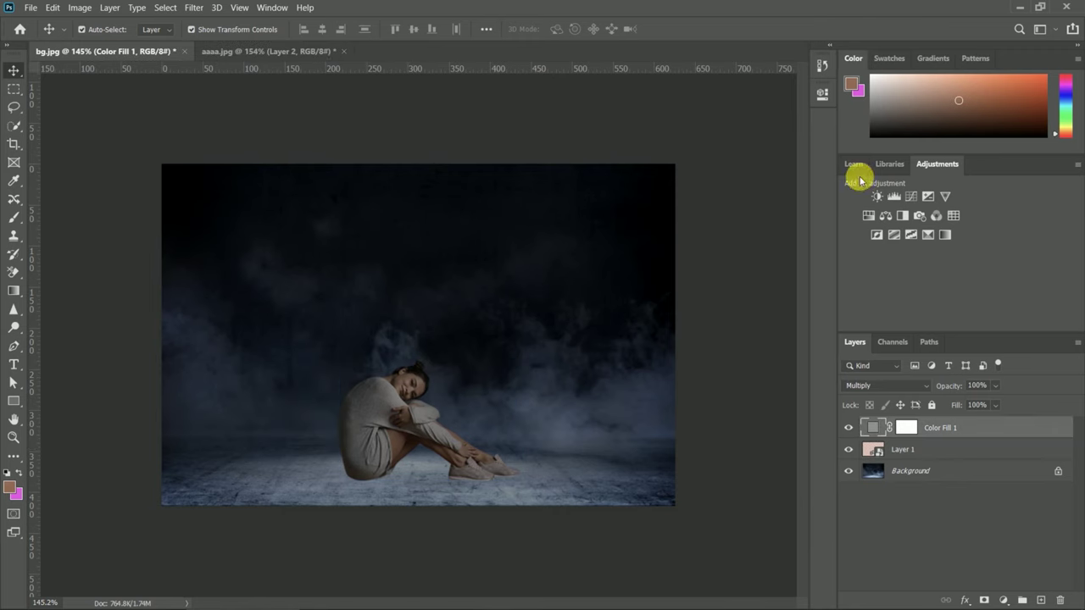
- Add a Curves 1 adjustment layer and float its Properties panel on the left
{"action": "left_click", "coordinate": [914, 197]}
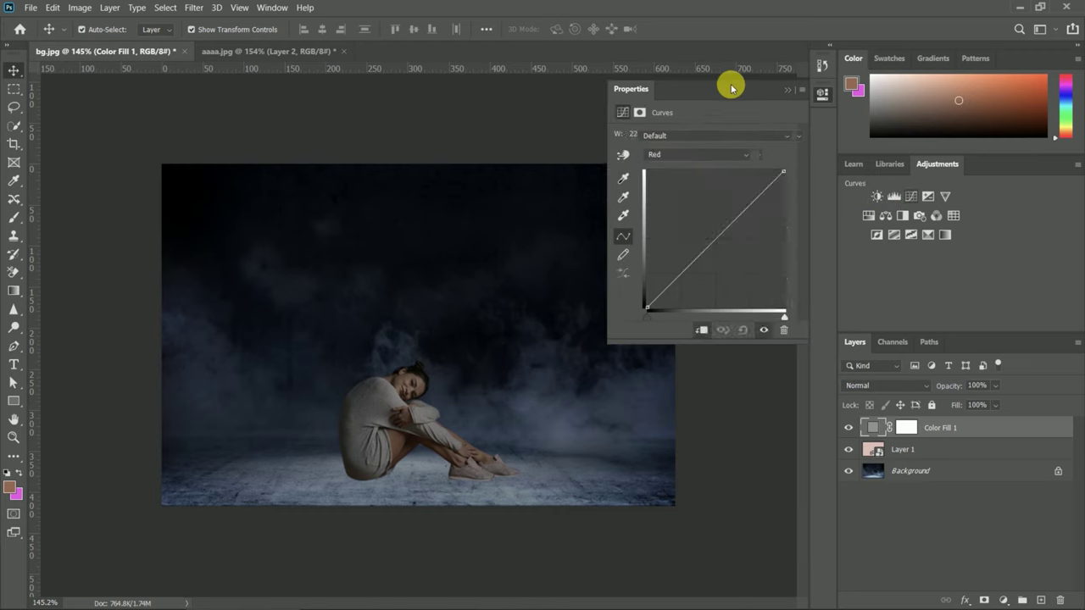
{"action": "left_click_drag", "start_coordinate": [723, 88], "coordinate": [194, 102]}
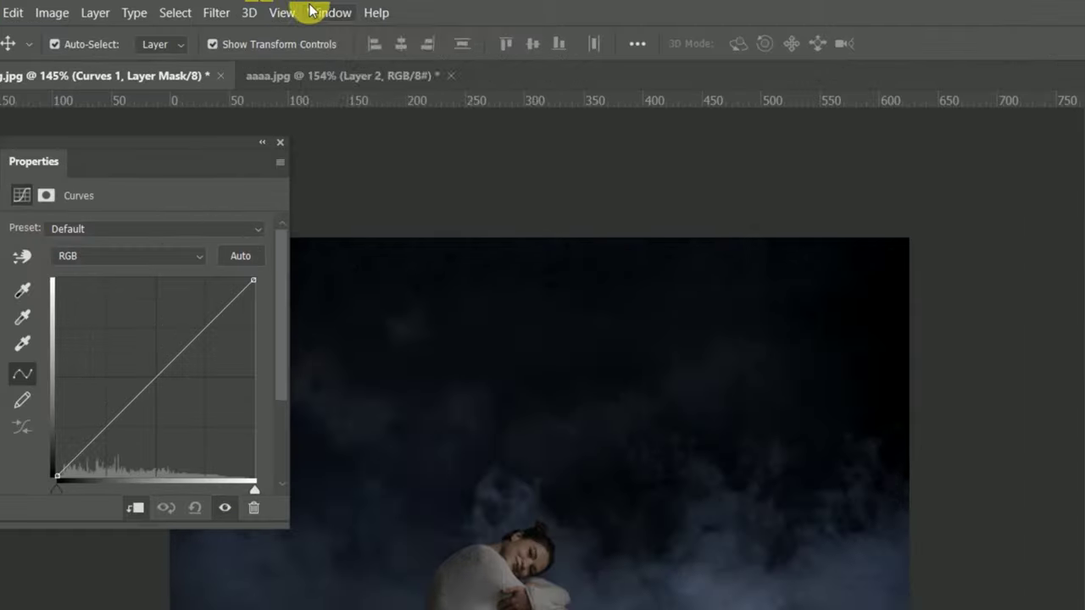
{"action": "left_click", "coordinate": [272, 7]}
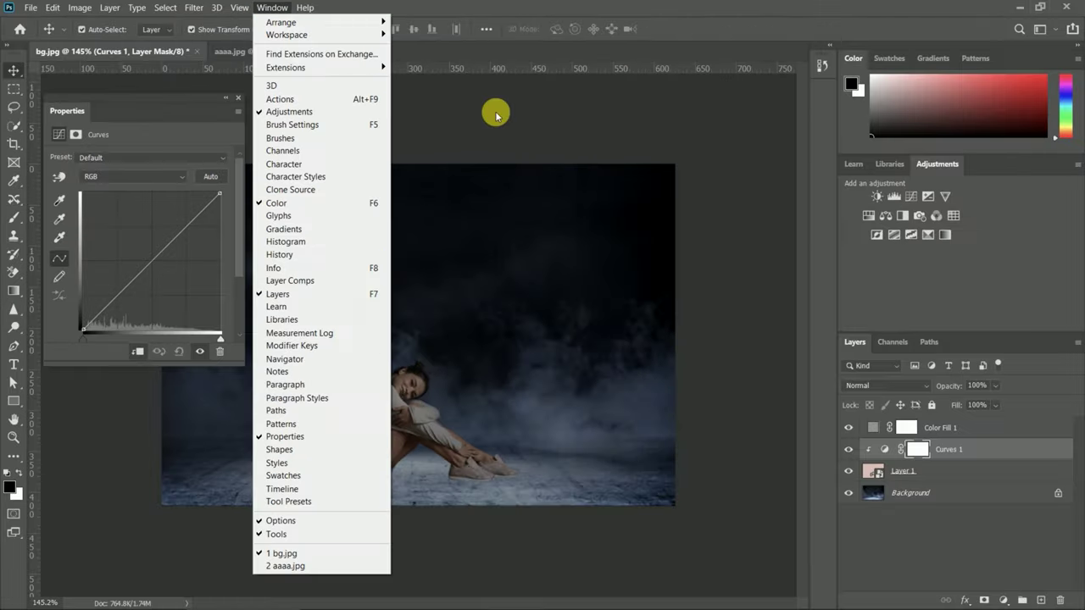
{"action": "left_click", "coordinate": [497, 113]}
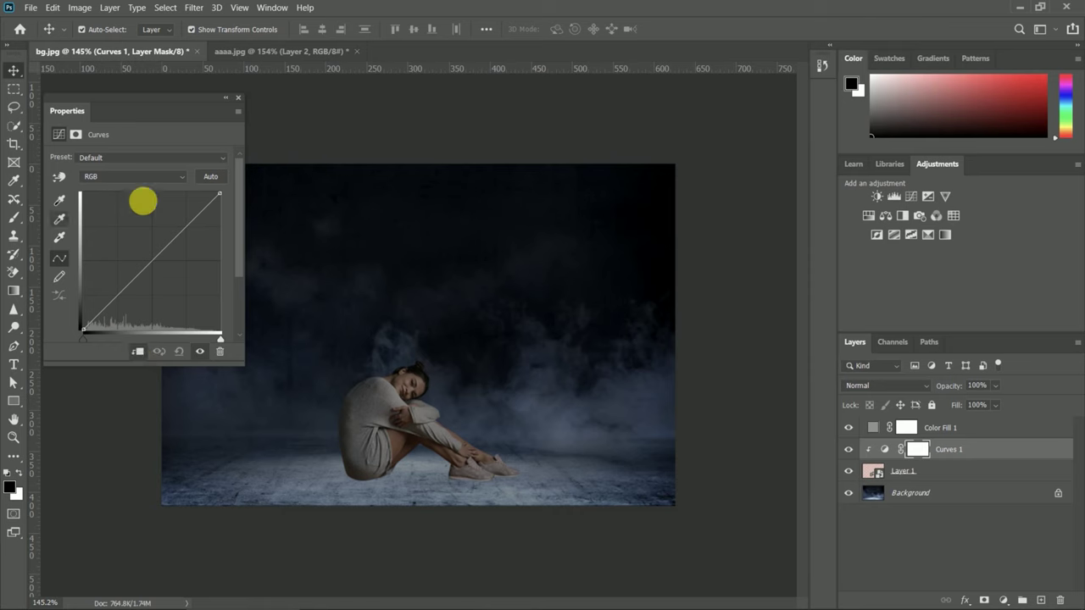
- Apply the Darker (RGB) preset, then reshape the RGB curve's shadow and highlight points
{"action": "left_click", "coordinate": [221, 158]}
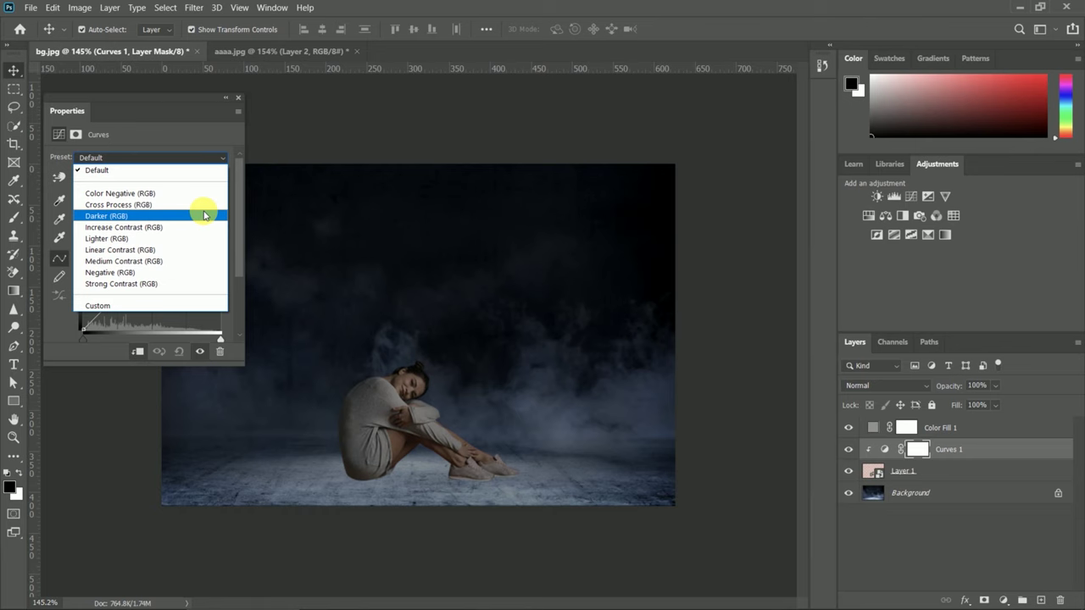
{"action": "left_click", "coordinate": [194, 216]}
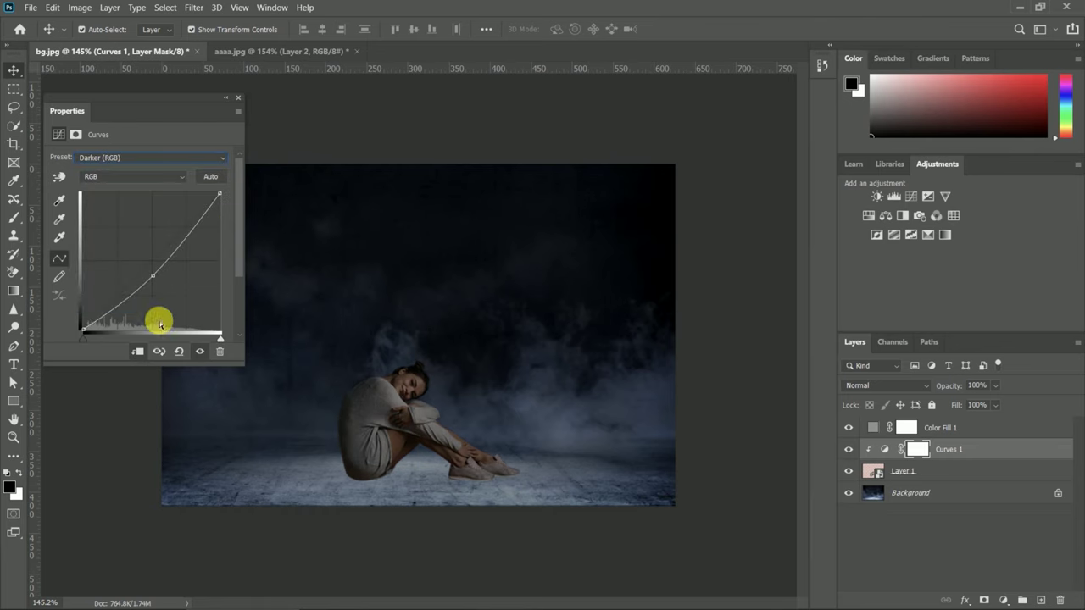
{"action": "left_click", "coordinate": [119, 304]}
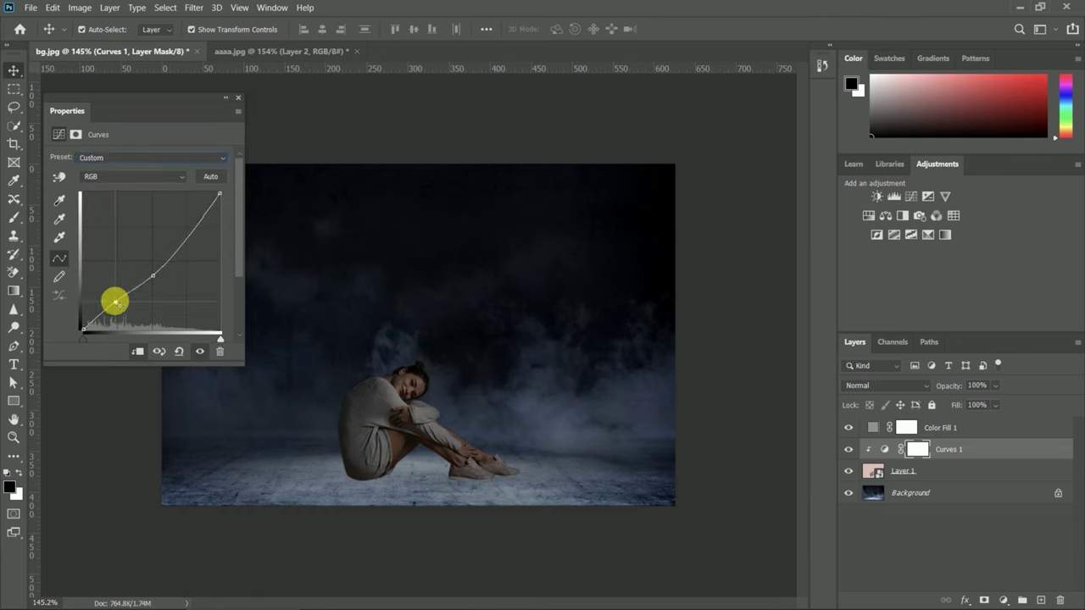
{"action": "mouse_move", "coordinate": [114, 299]}
{"action": "left_mouse_down"}
{"action": "mouse_move", "coordinate": [124, 311]}
{"action": "mouse_move", "coordinate": [111, 306]}
{"action": "left_mouse_up"}
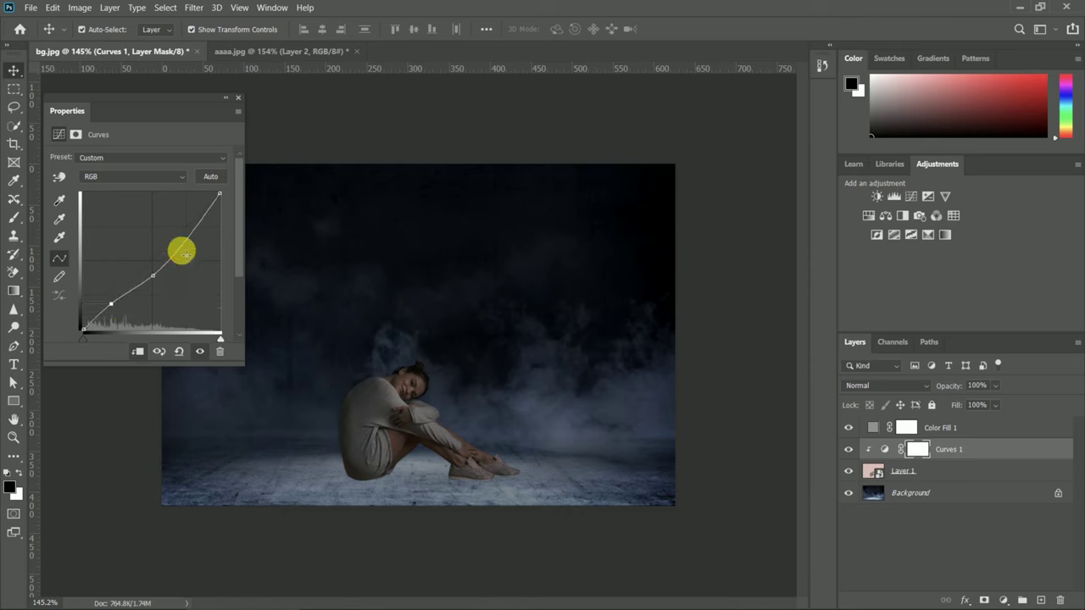
{"action": "left_click_drag", "start_coordinate": [181, 245], "coordinate": [180, 234]}
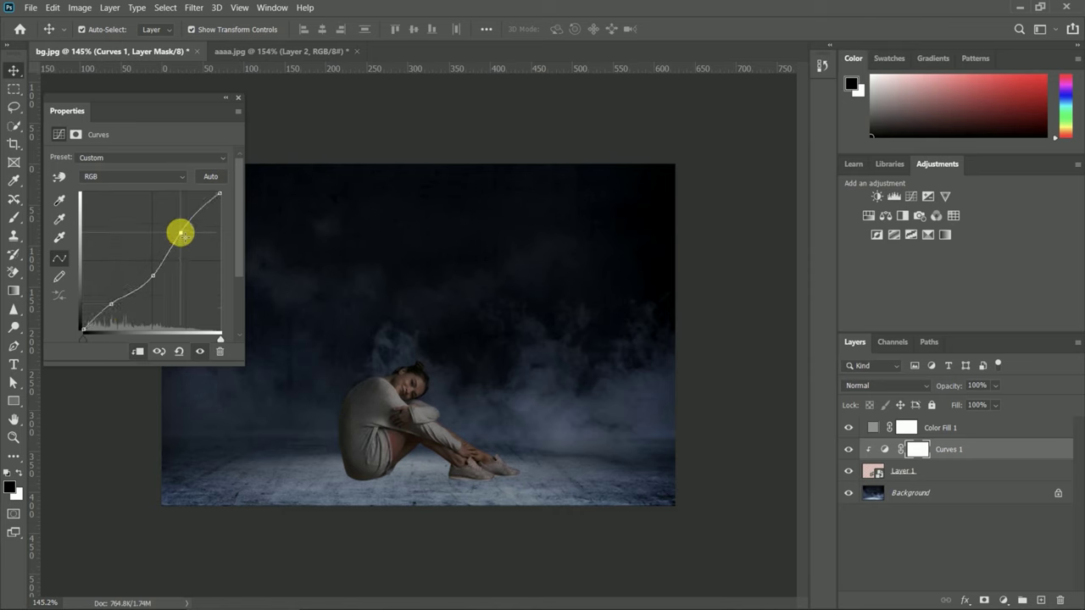
{"action": "left_click_drag", "start_coordinate": [180, 234], "coordinate": [179, 233]}
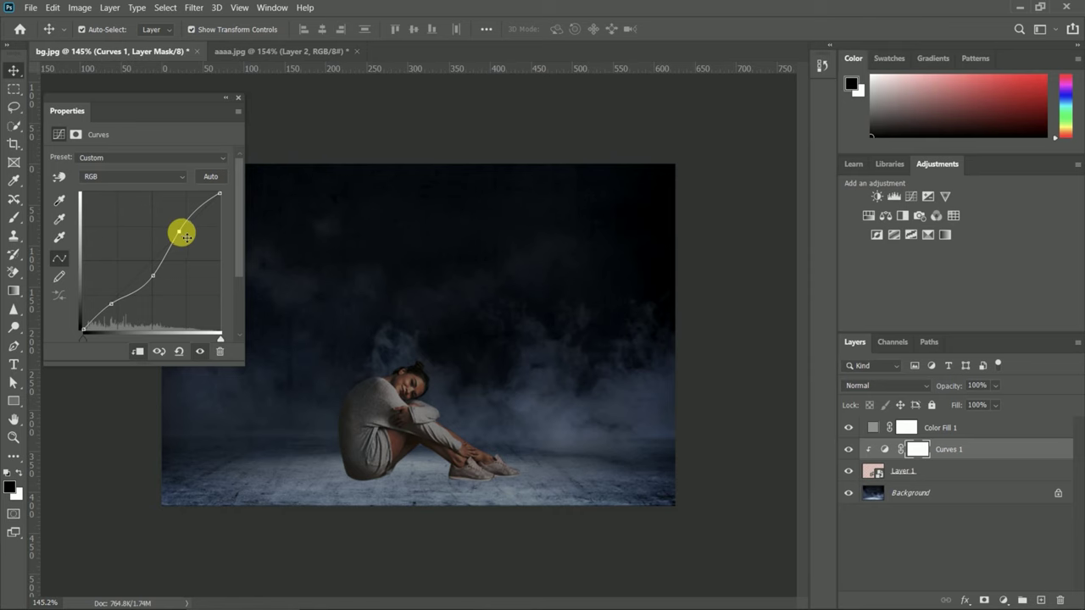
{"action": "left_click_drag", "start_coordinate": [180, 223], "coordinate": [177, 221]}
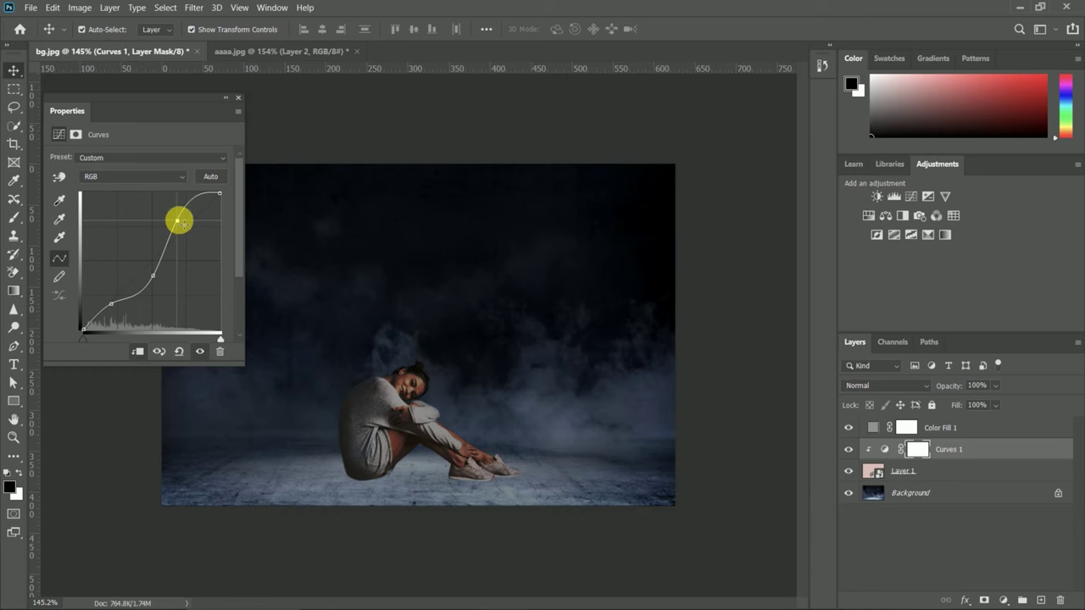
{"action": "mouse_move", "coordinate": [178, 221]}
{"action": "left_mouse_down"}
{"action": "mouse_move", "coordinate": [194, 241]}
{"action": "mouse_move", "coordinate": [172, 229]}
{"action": "mouse_move", "coordinate": [181, 235]}
{"action": "left_mouse_up"}
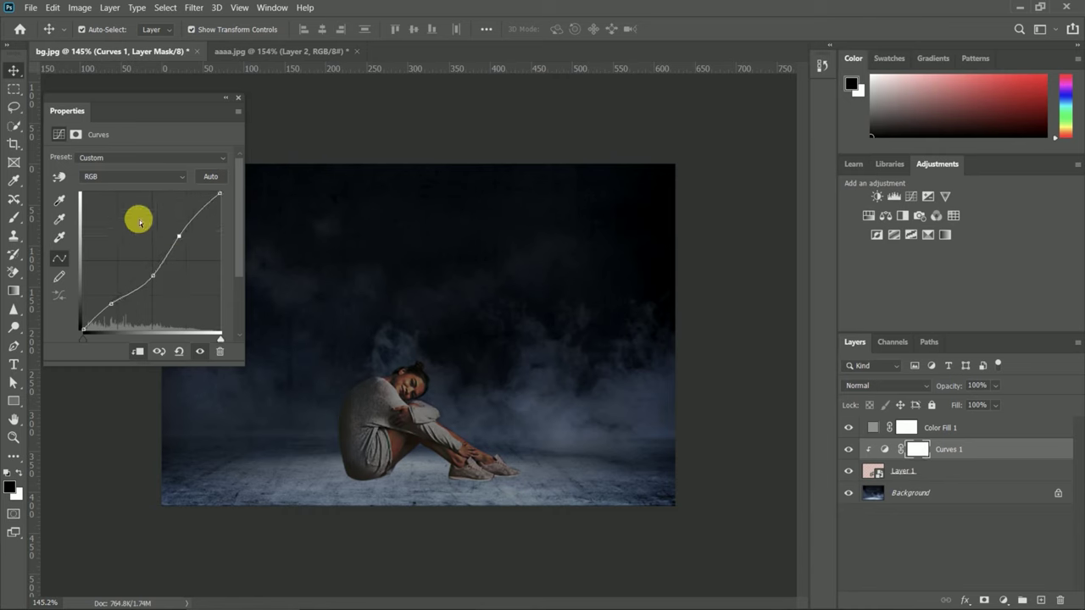
- Switch Curves to the Red channel and drag its lower point down to cut red
{"action": "left_click", "coordinate": [181, 180]}
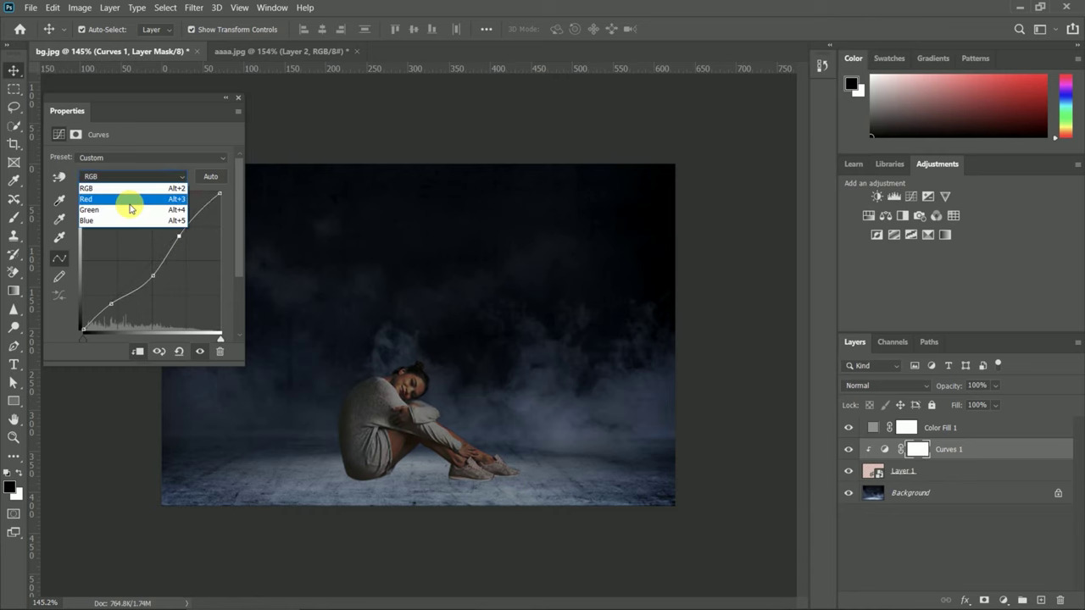
{"action": "left_click", "coordinate": [129, 202]}
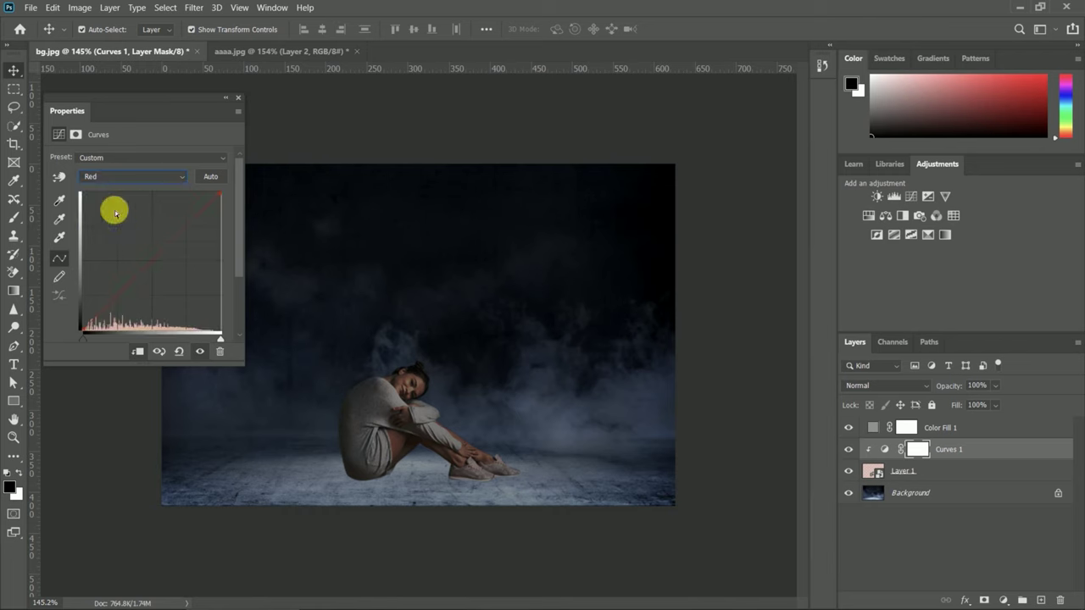
{"action": "left_click", "coordinate": [58, 219]}
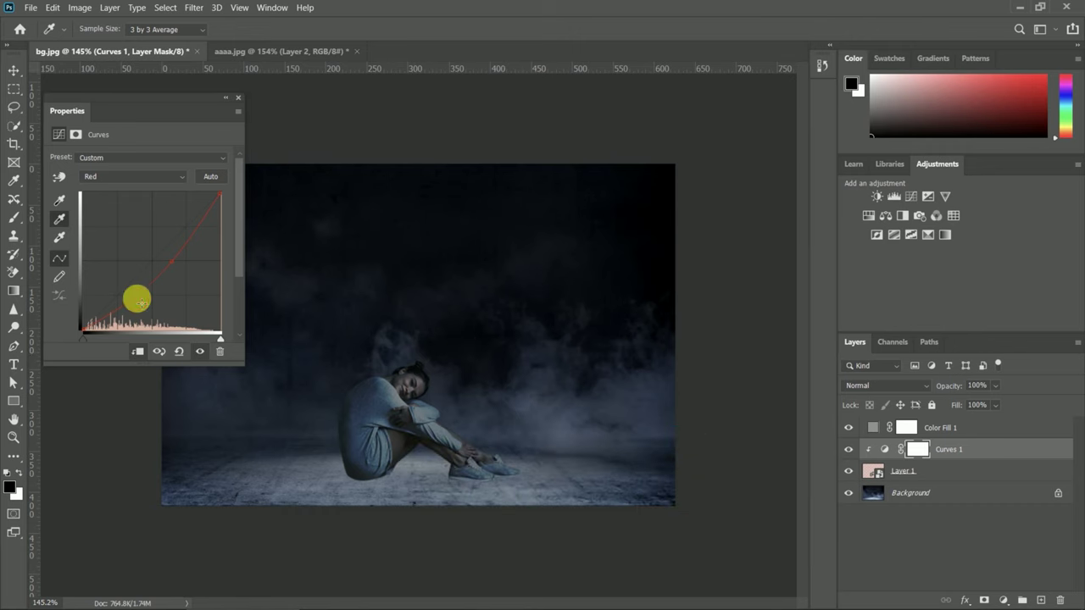
{"action": "left_click_drag", "start_coordinate": [136, 291], "coordinate": [145, 308]}
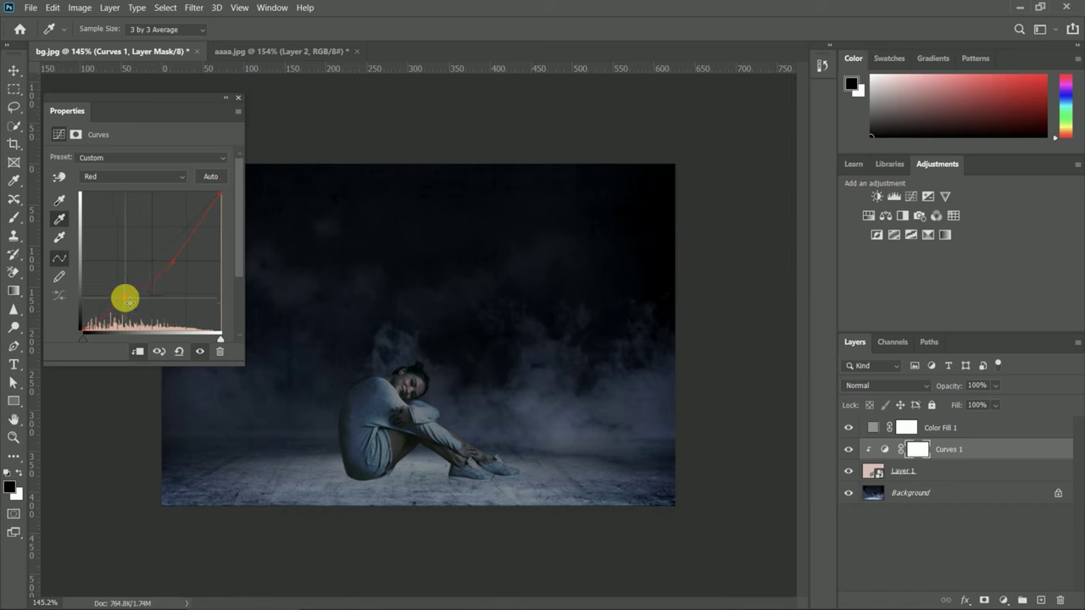
{"action": "left_click_drag", "start_coordinate": [128, 302], "coordinate": [125, 299]}
{"action": "left_click", "coordinate": [193, 241]}
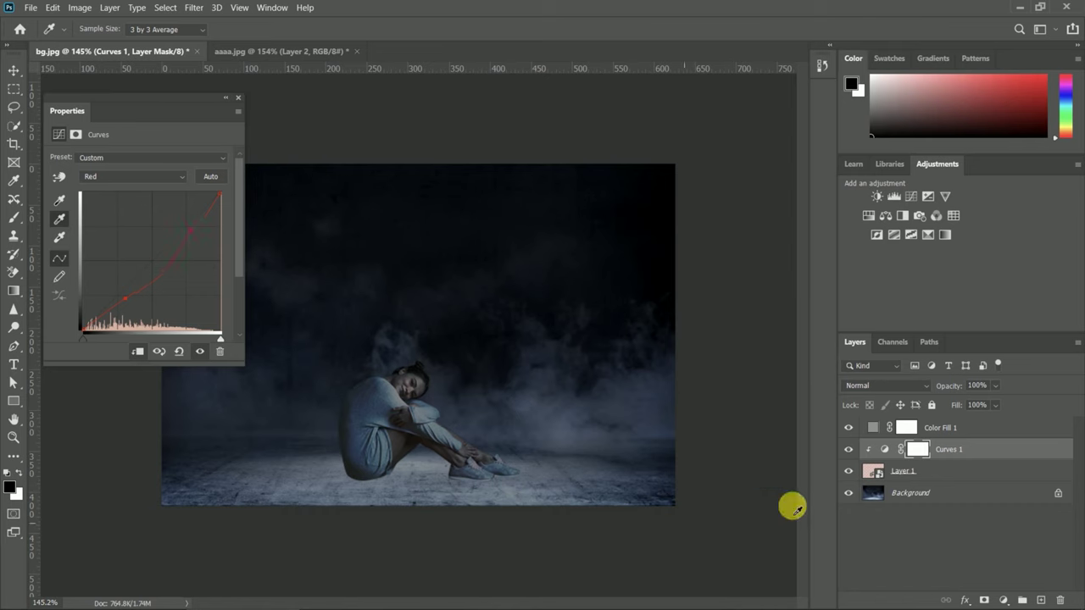
{"action": "left_click", "coordinate": [848, 449]}
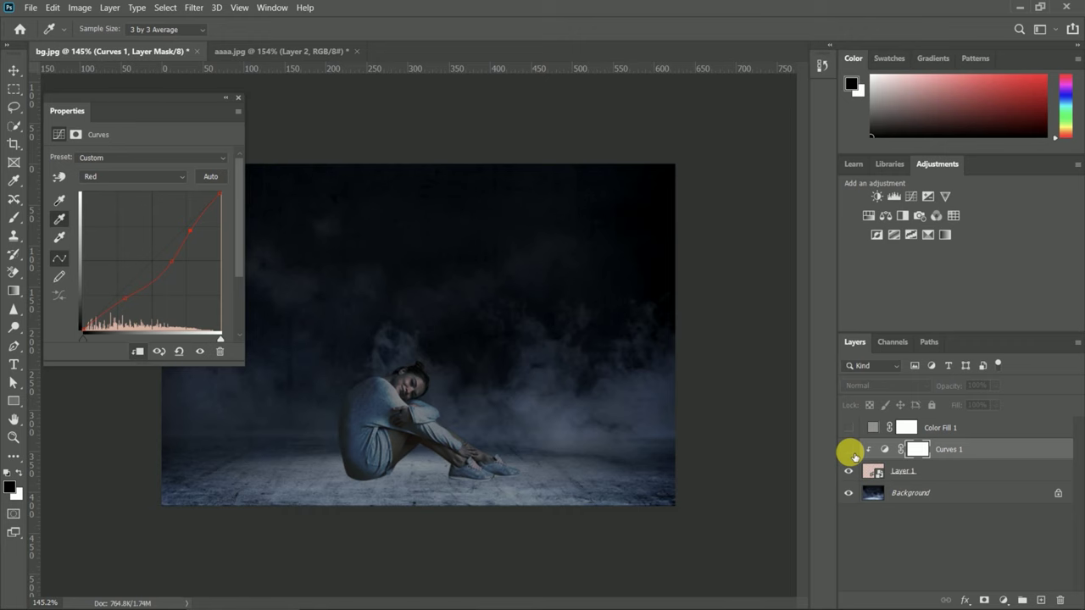
- Toggle Curves 1 and Color Fill 1 visibility to compare before and after
{"action": "left_click", "coordinate": [849, 449]}
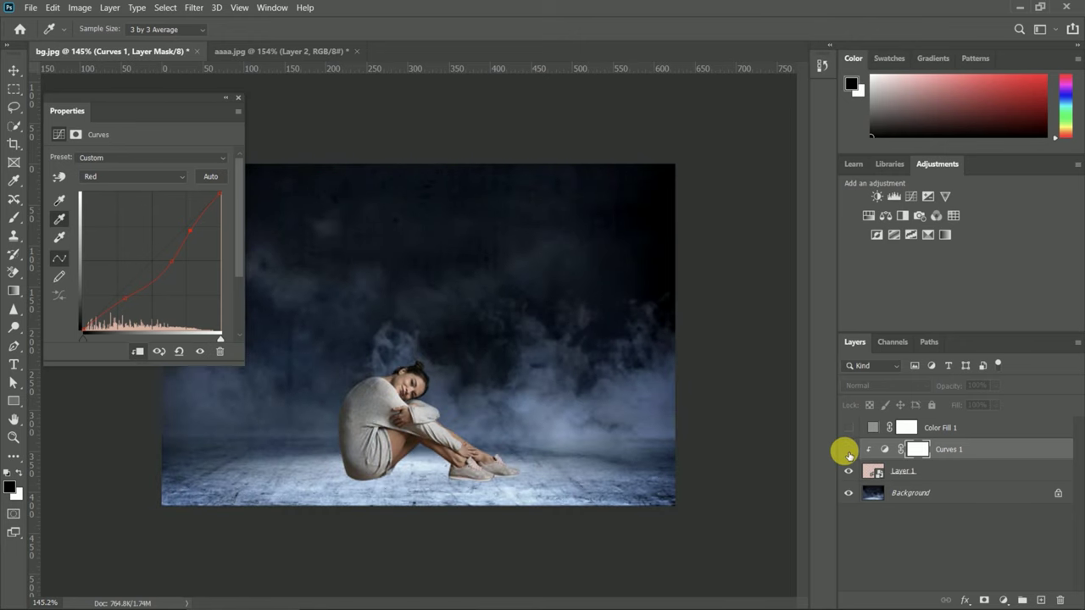
{"action": "left_click", "coordinate": [848, 449]}
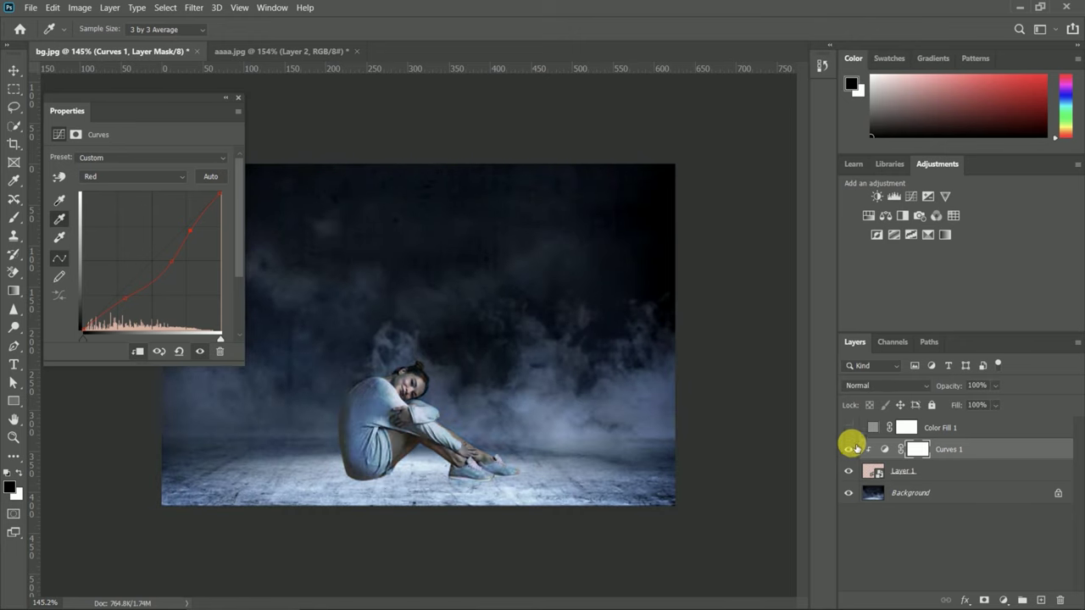
{"action": "left_click", "coordinate": [851, 428]}
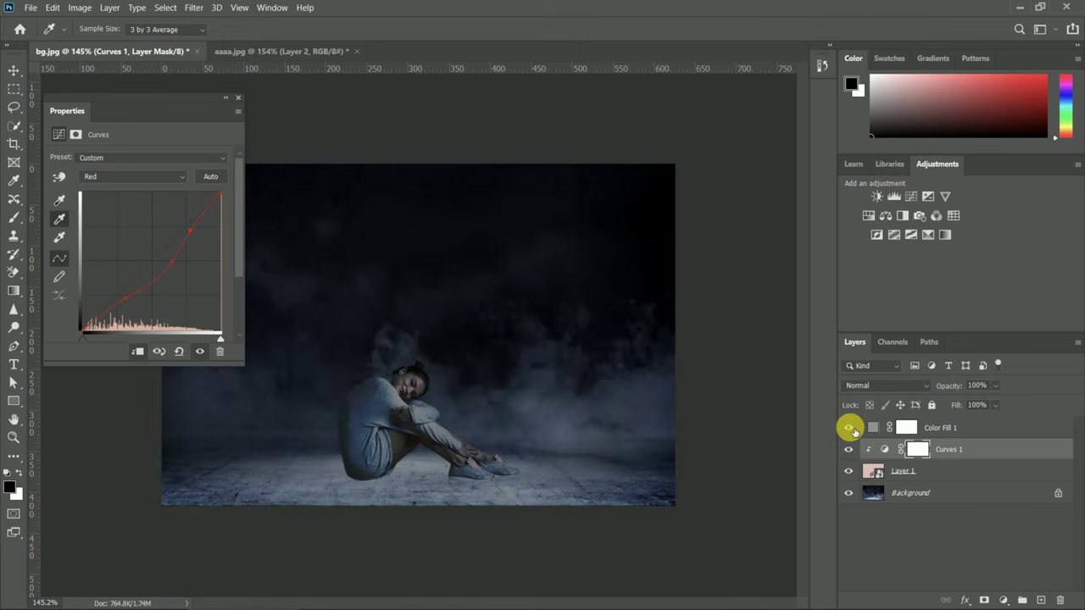
{"action": "left_click", "coordinate": [851, 428]}
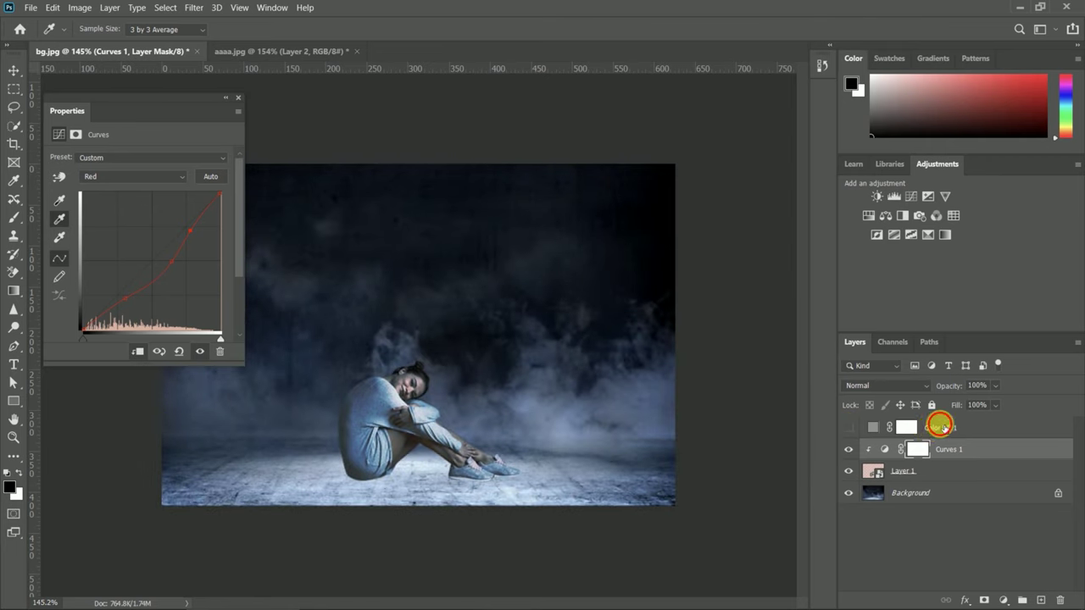
- Delete the Color Fill 1 layer
{"action": "right_click", "coordinate": [945, 428]}
{"action": "left_click", "coordinate": [944, 428]}
{"action": "key", "text": "v"}
{"action": "key", "text": "Delete"}
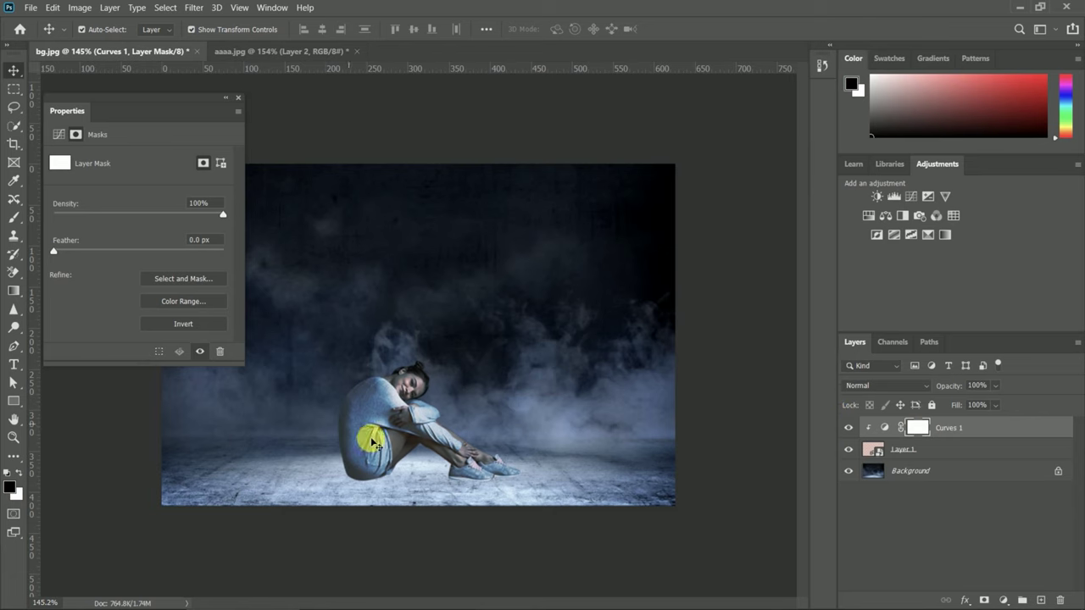
{"action": "left_click", "coordinate": [848, 428]}
{"action": "left_click", "coordinate": [848, 428]}
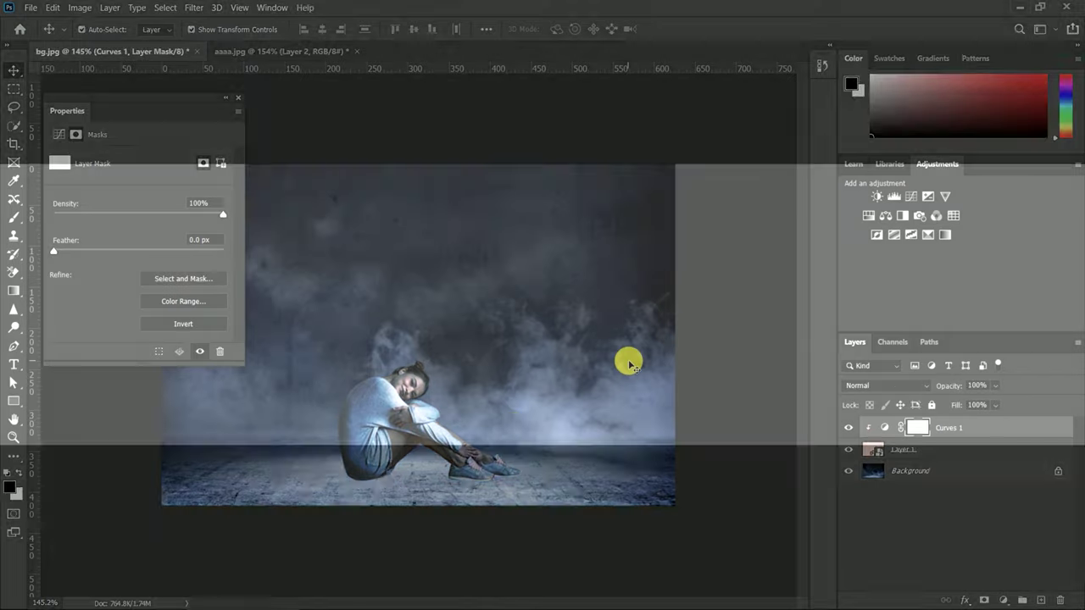